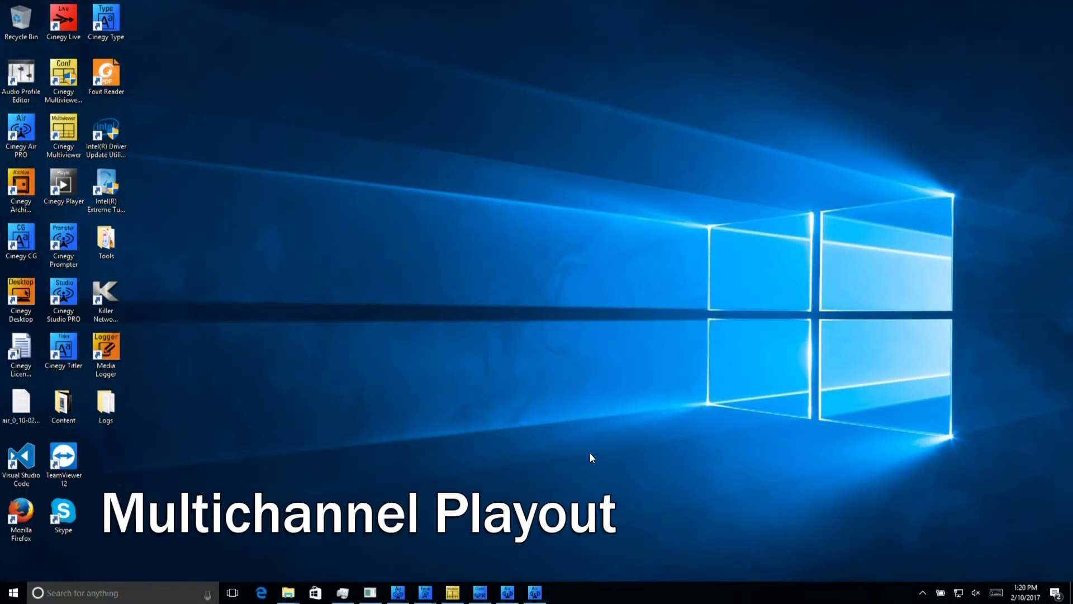
- Show the playing concert output video beside the dashboard listing engines #0–#3 running
click(530, 598)
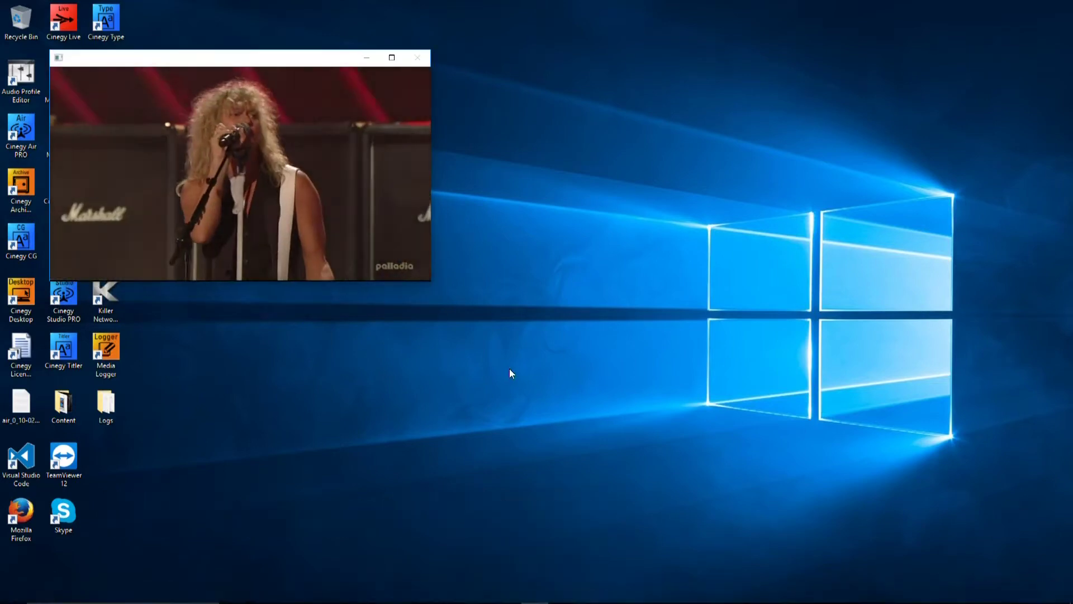
mouse_move(506, 601)
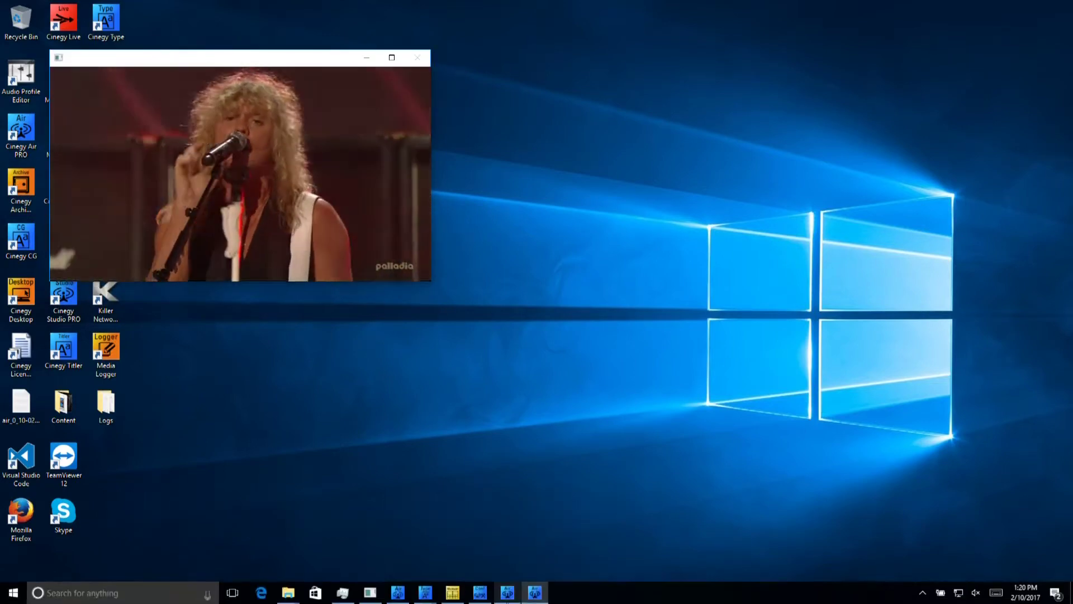
click(508, 599)
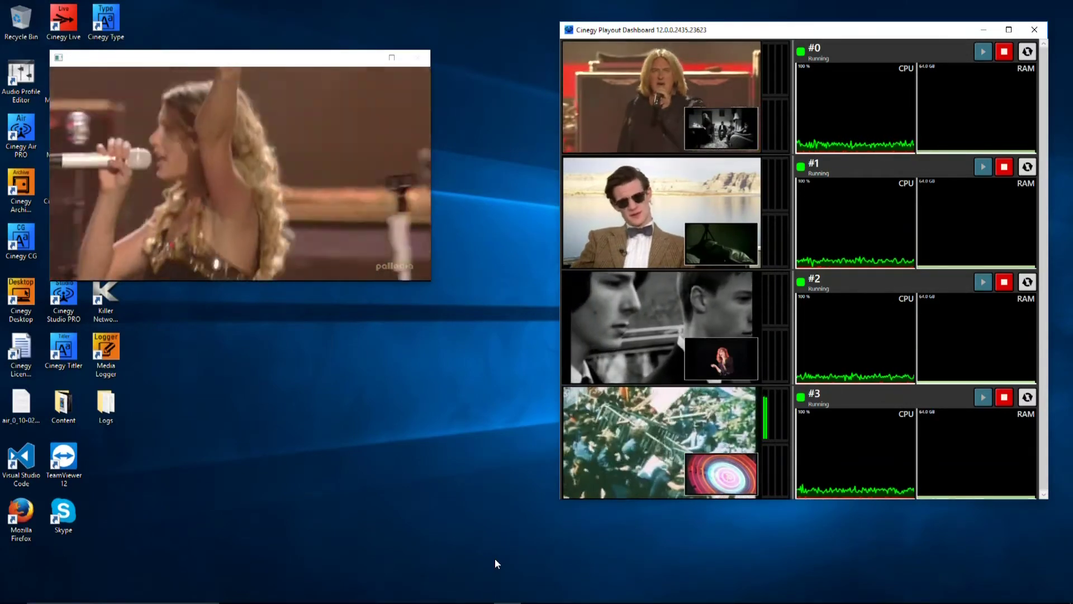
click(480, 594)
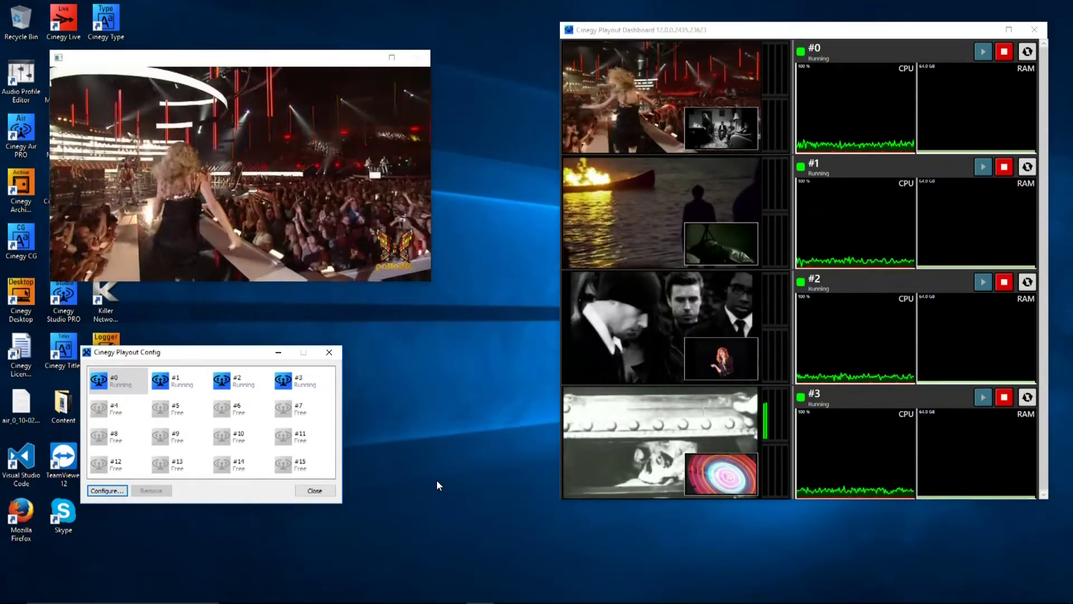
- Open Task Manager's CPU performance view to check the load of the running instances
mouse_move(414, 601)
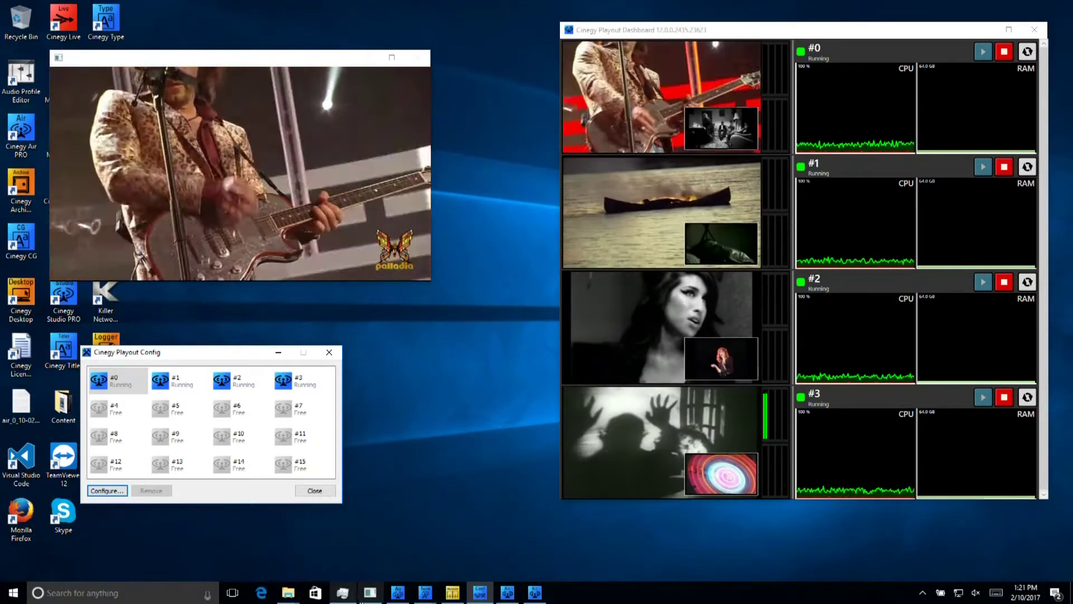
click(345, 596)
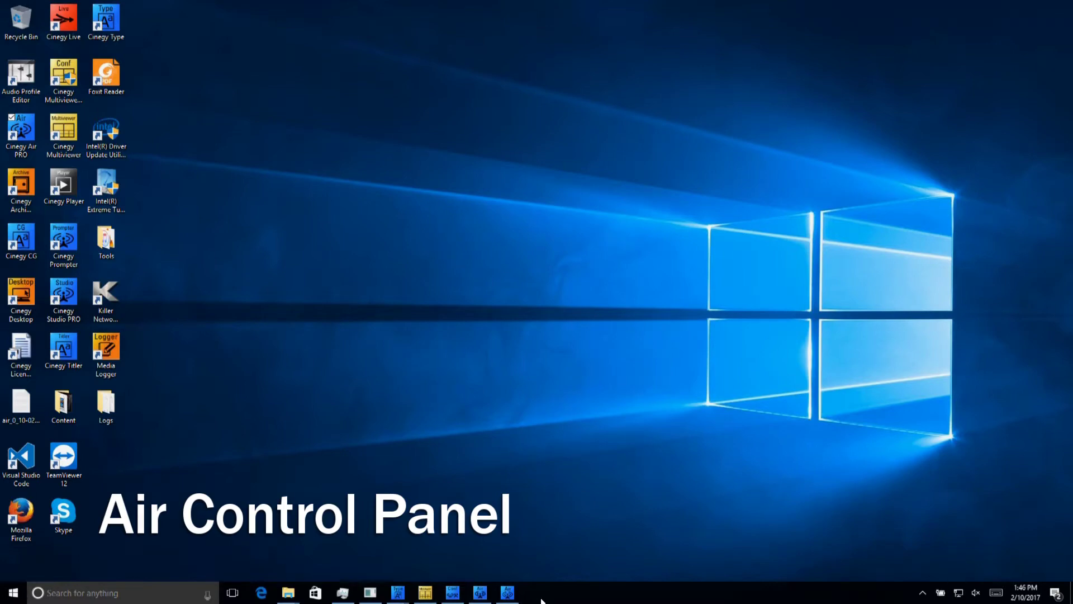
- Bring up the Cinegy Air PRO playout control panel playing the Engine 0–3 playlists
click(507, 593)
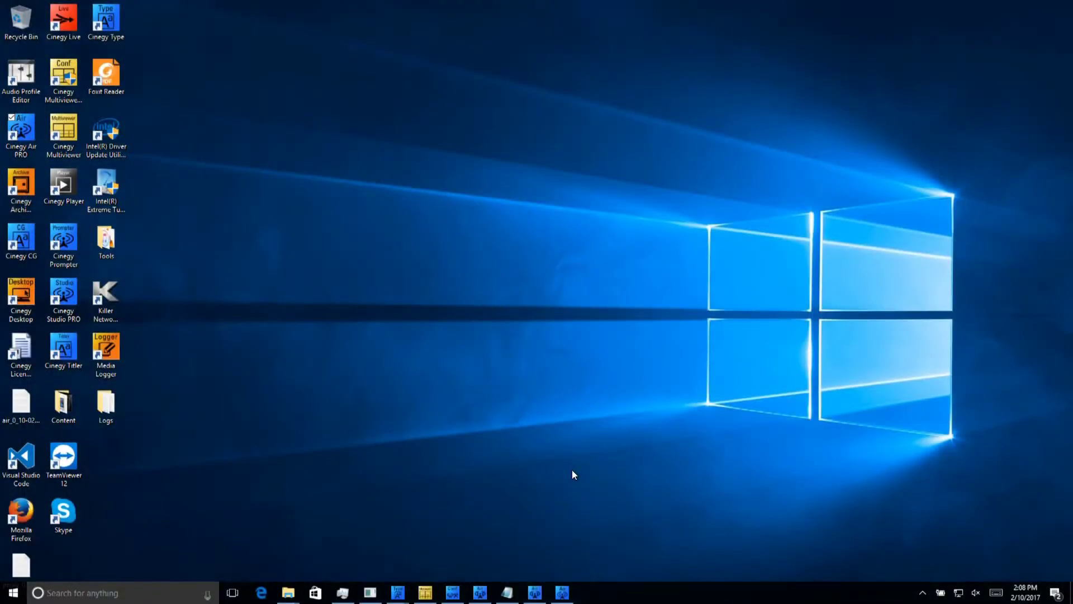
- Close the restored Air control panel so only the video output window stays open
click(564, 593)
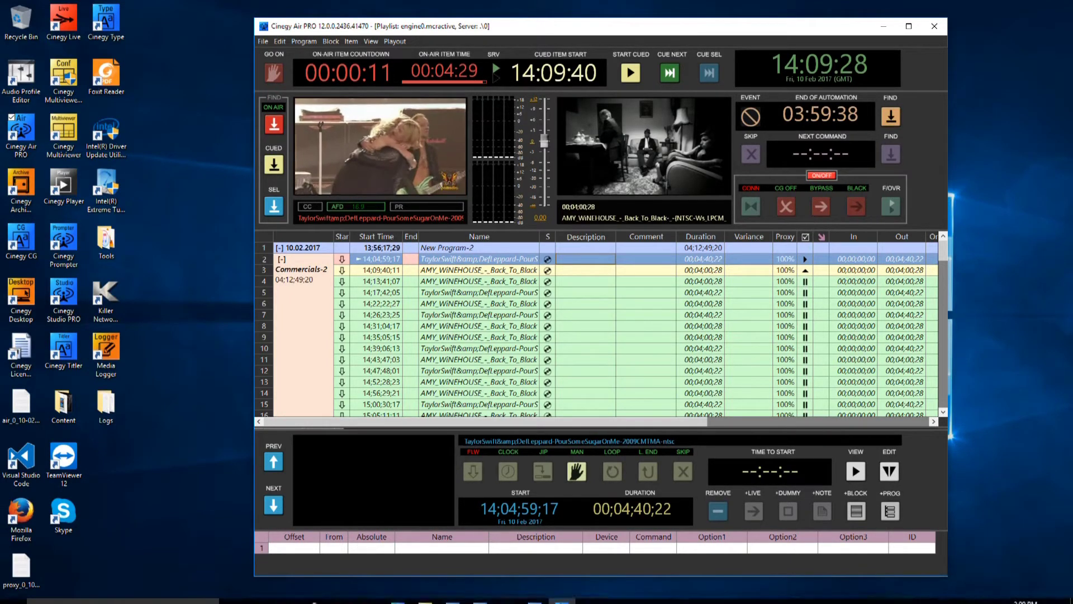
click(536, 595)
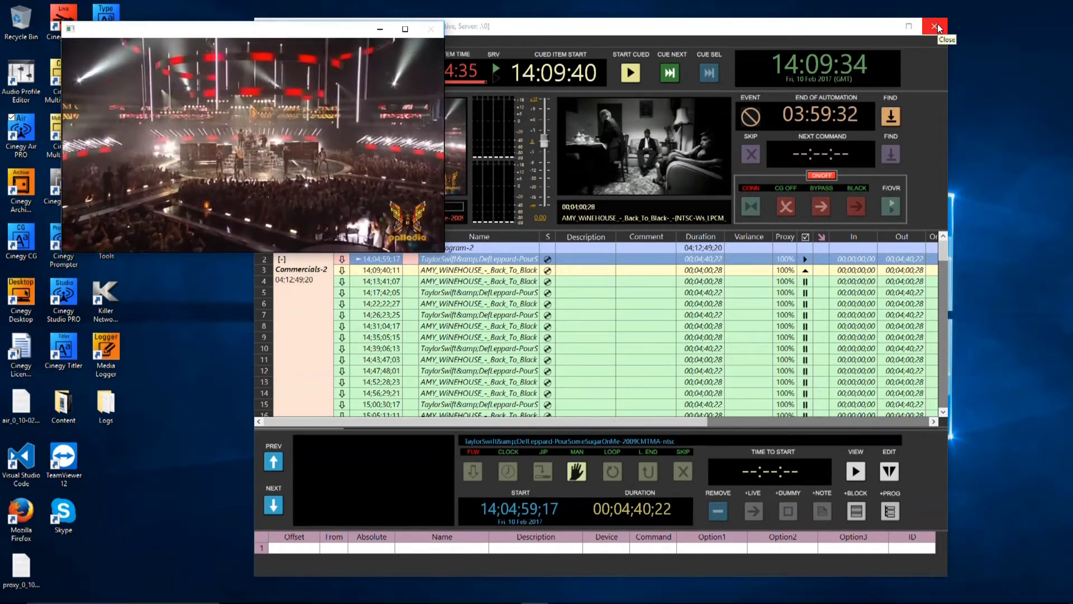
click(938, 26)
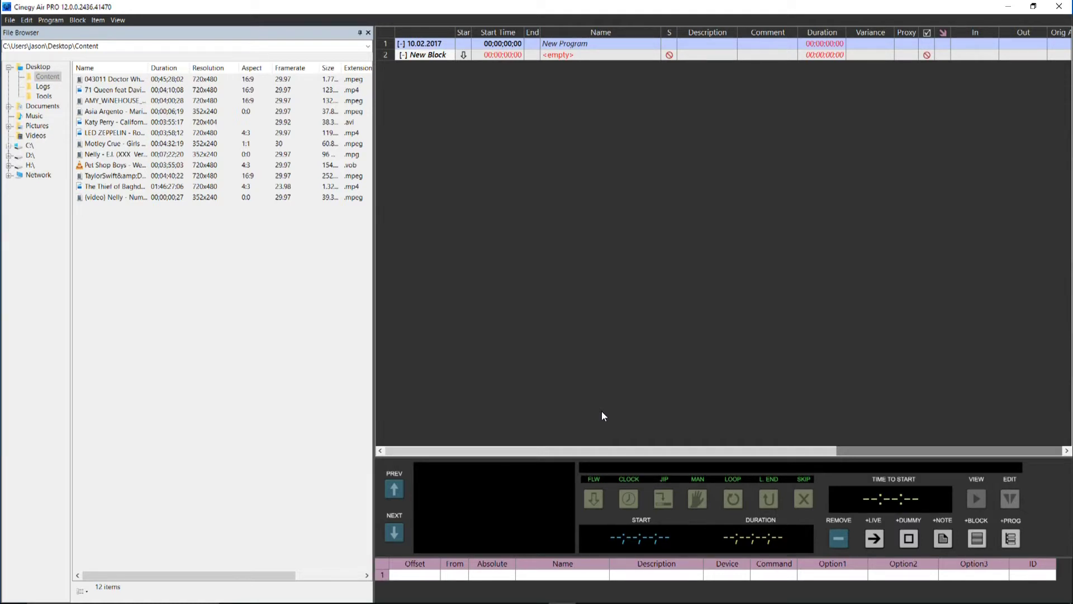
- Insert nine Content clips into New Block, place LED ZEPPELIN below Motley Crue, and begin Save As
drag(256, 256, 98, 105)
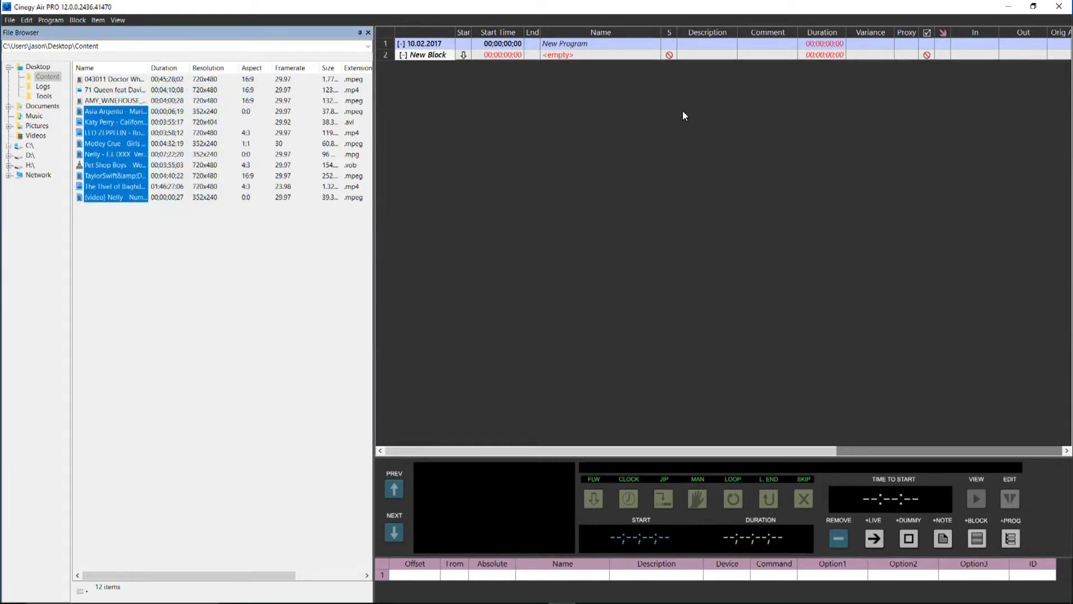
drag(681, 125, 683, 126)
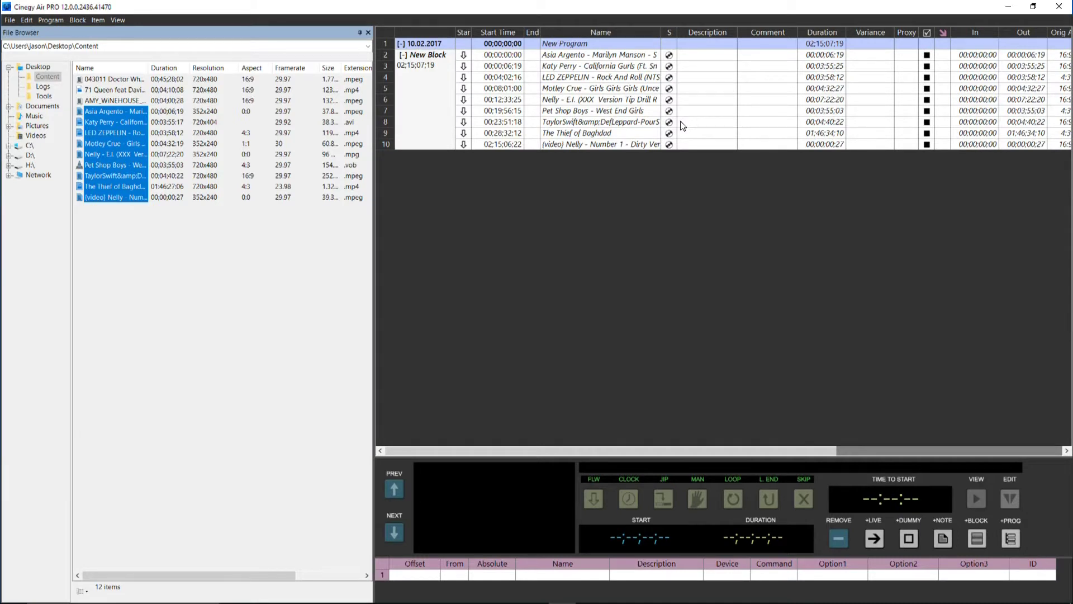
mouse_move(603, 83)
mouse_down()
mouse_move(604, 113)
mouse_move(602, 96)
mouse_up()
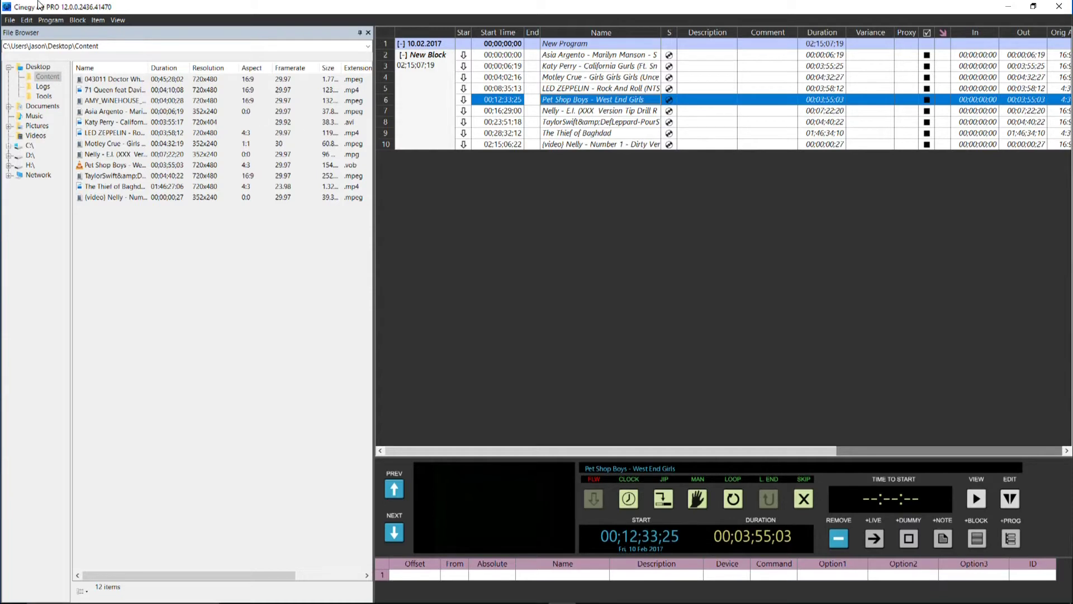
click(10, 20)
click(28, 81)
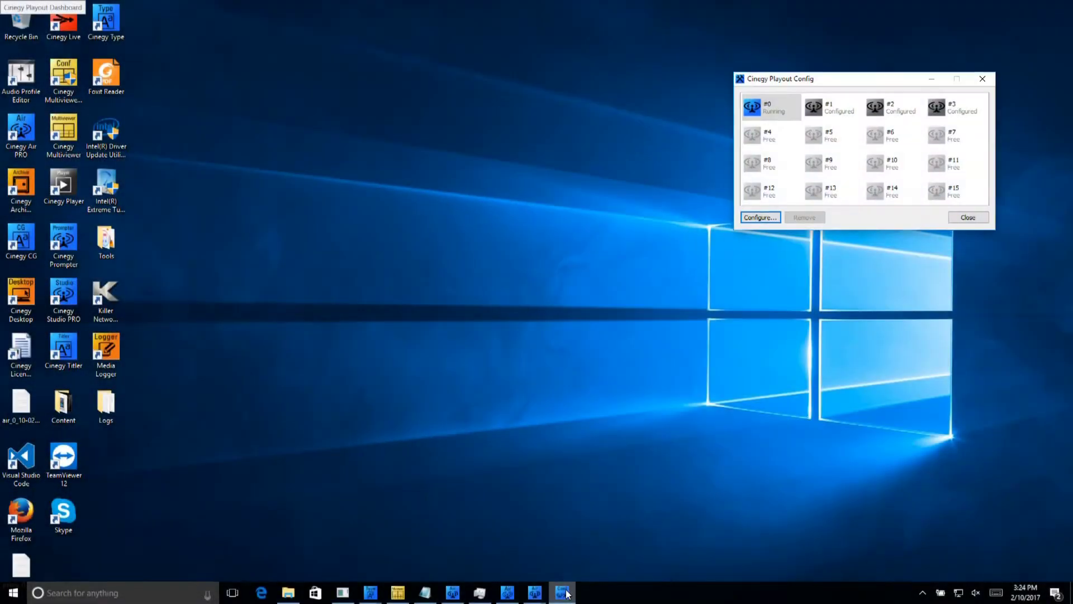
click(759, 218)
click(842, 46)
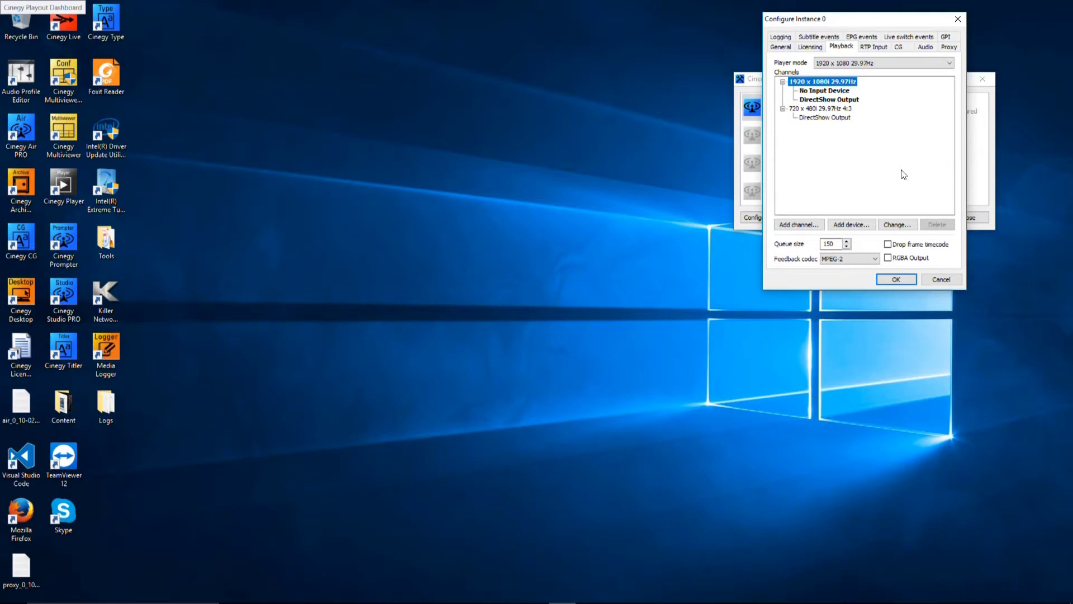
click(941, 278)
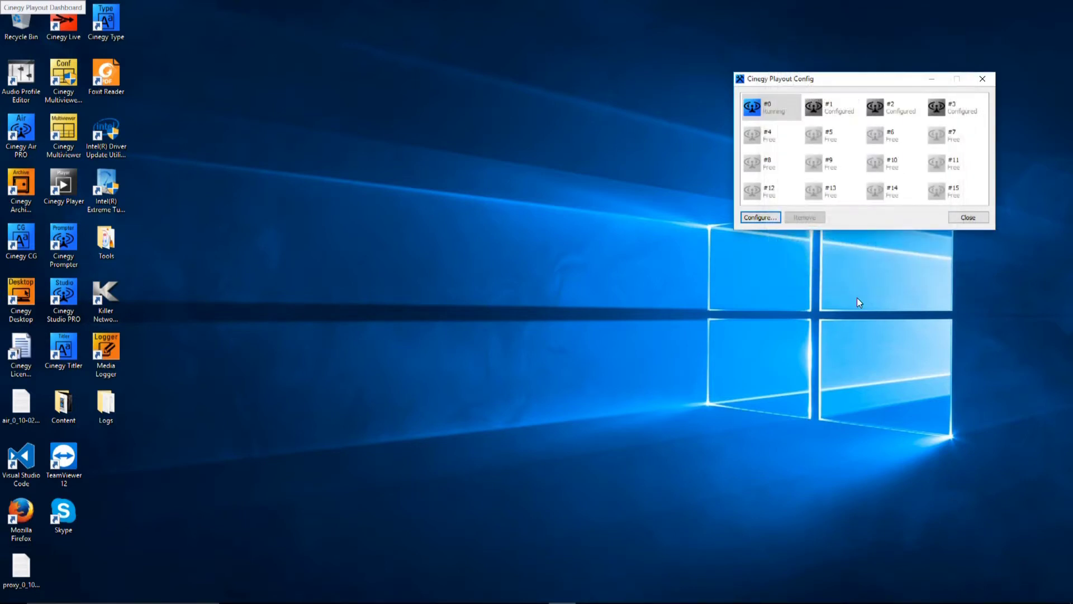
mouse_move(544, 602)
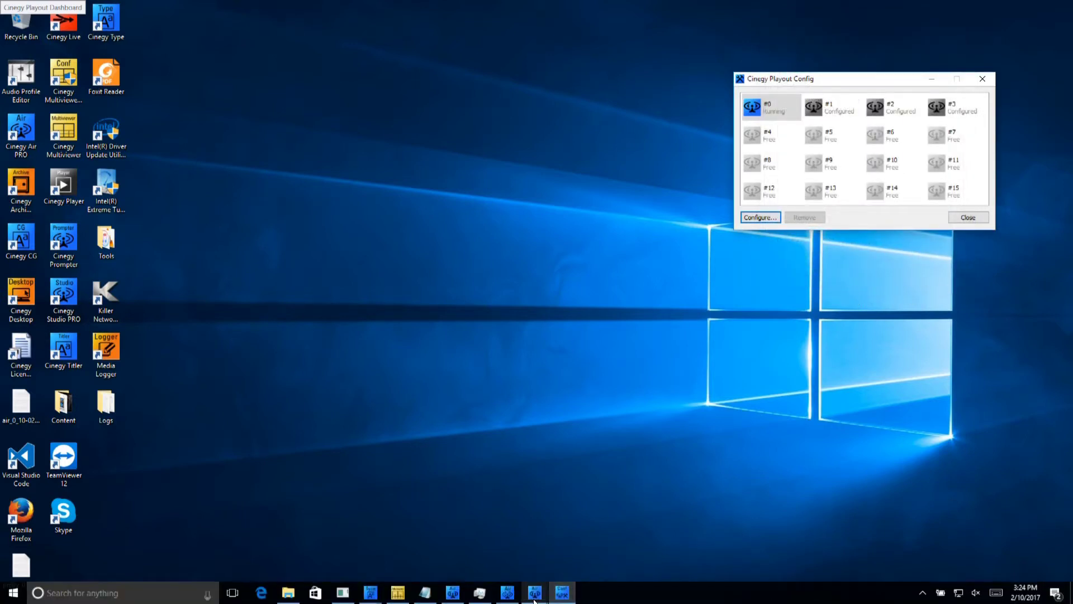
click(596, 538)
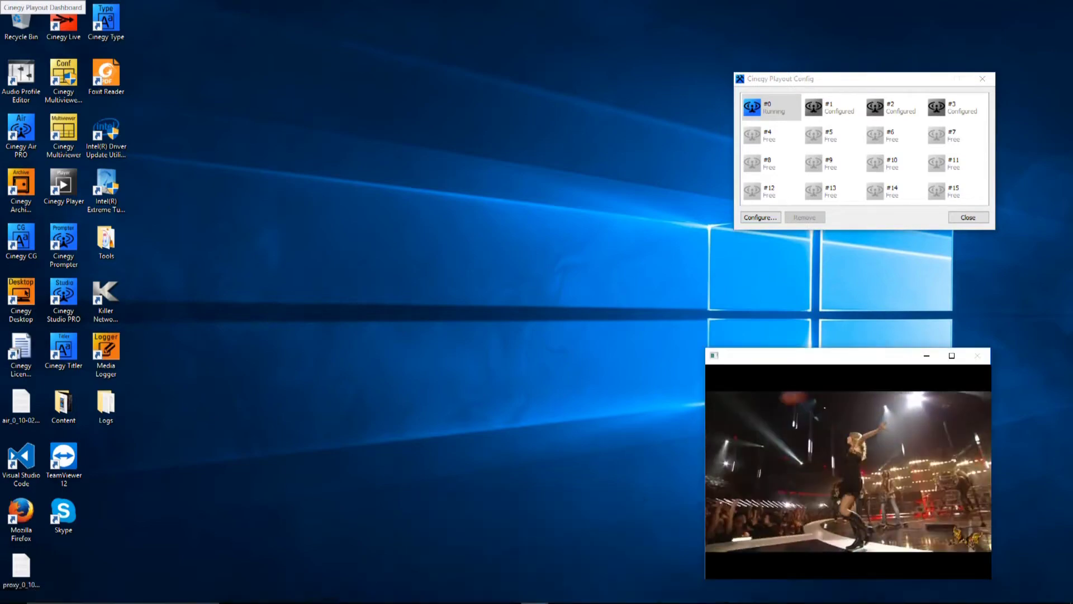
click(510, 599)
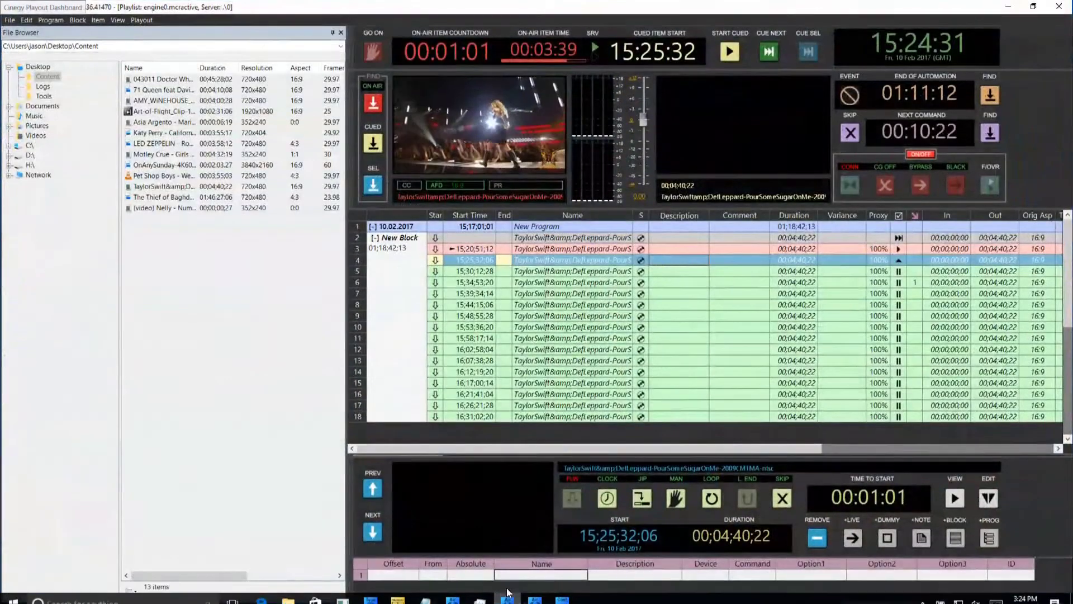
click(510, 599)
mouse_move(535, 597)
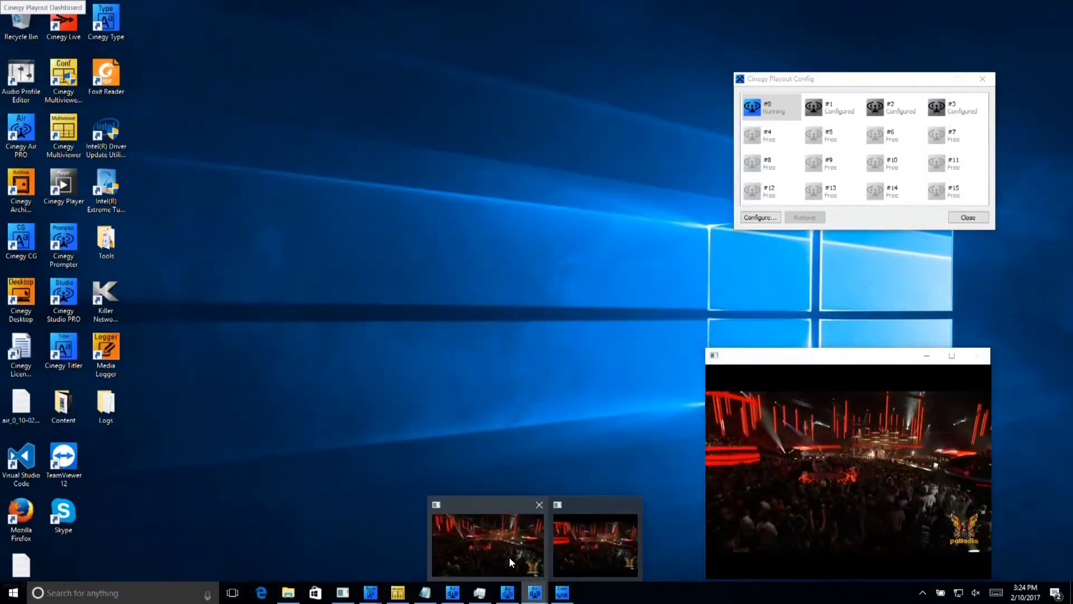
click(596, 558)
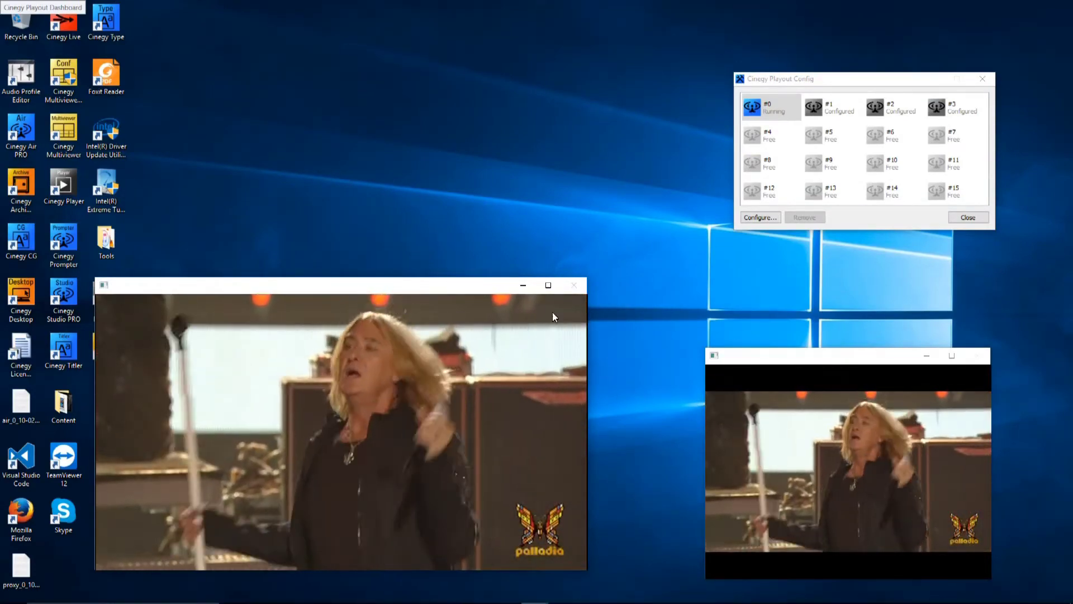
click(521, 286)
click(927, 356)
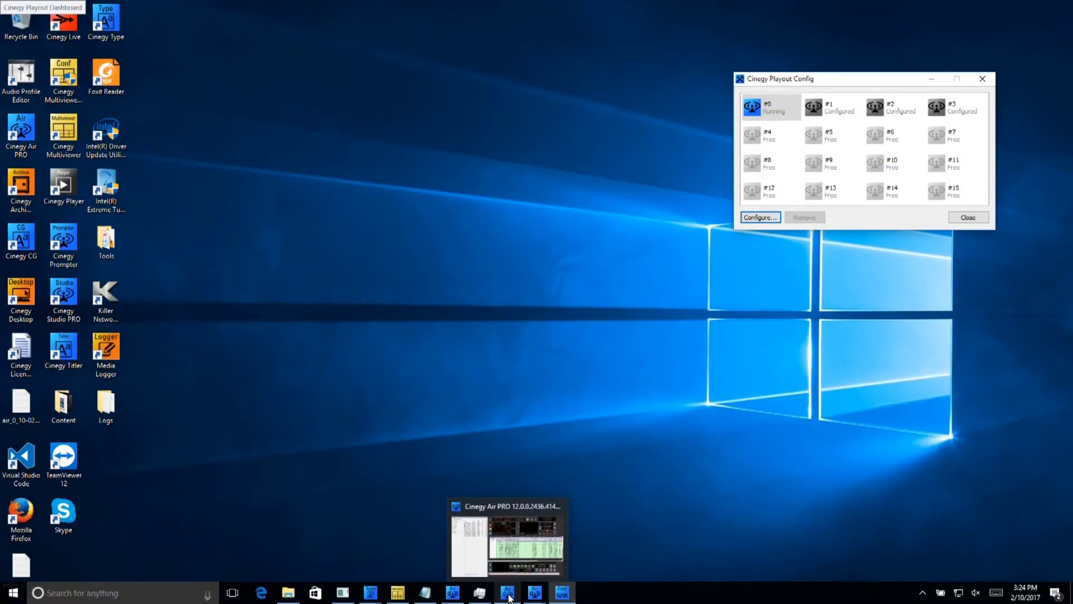
click(548, 569)
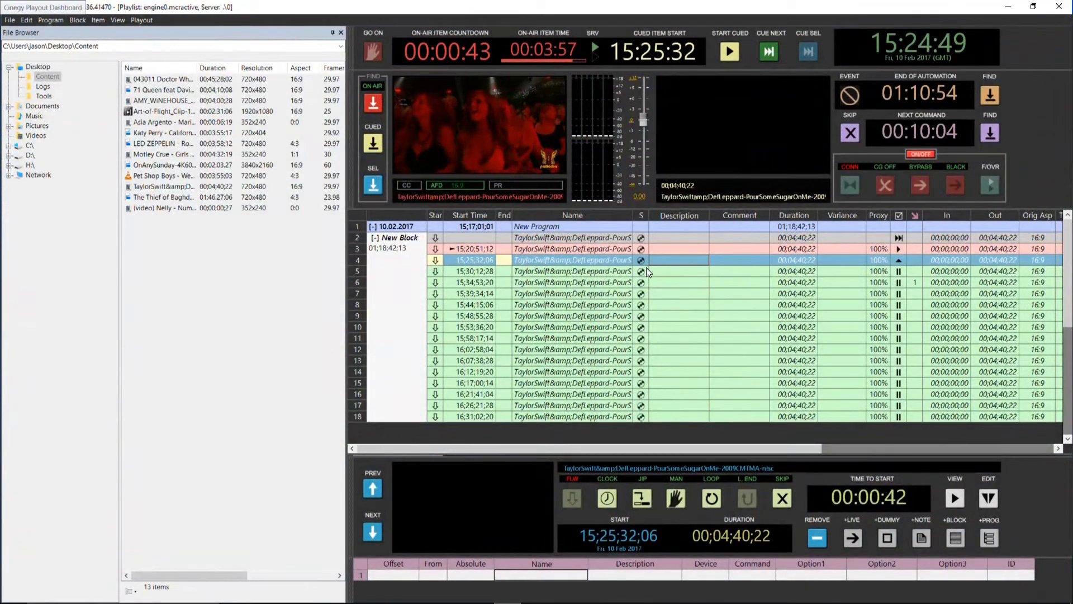
- Cue the row 6 clip and put it on air
click(755, 282)
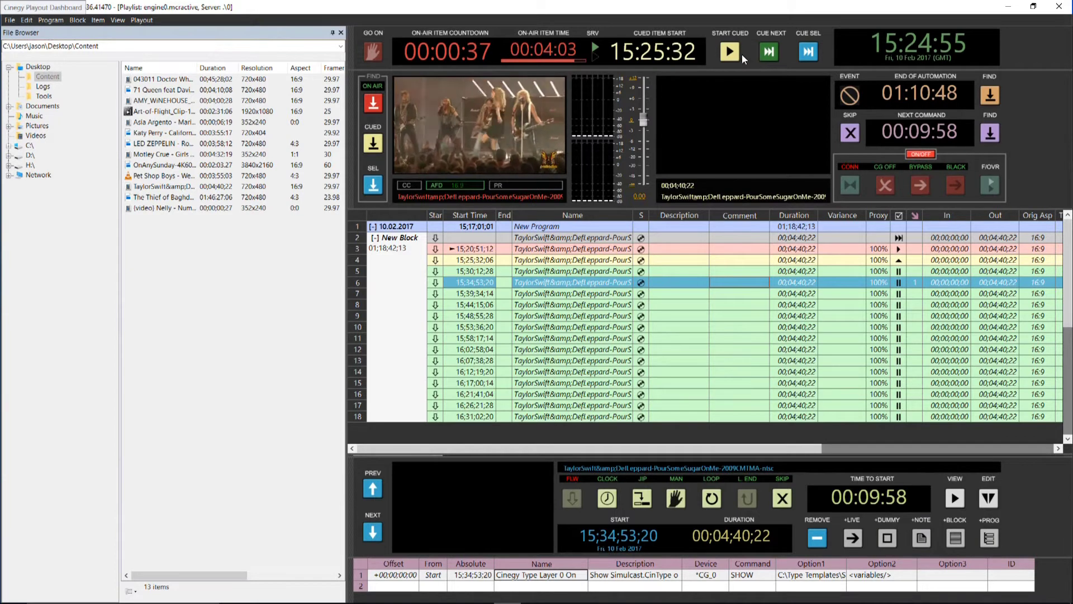
click(808, 51)
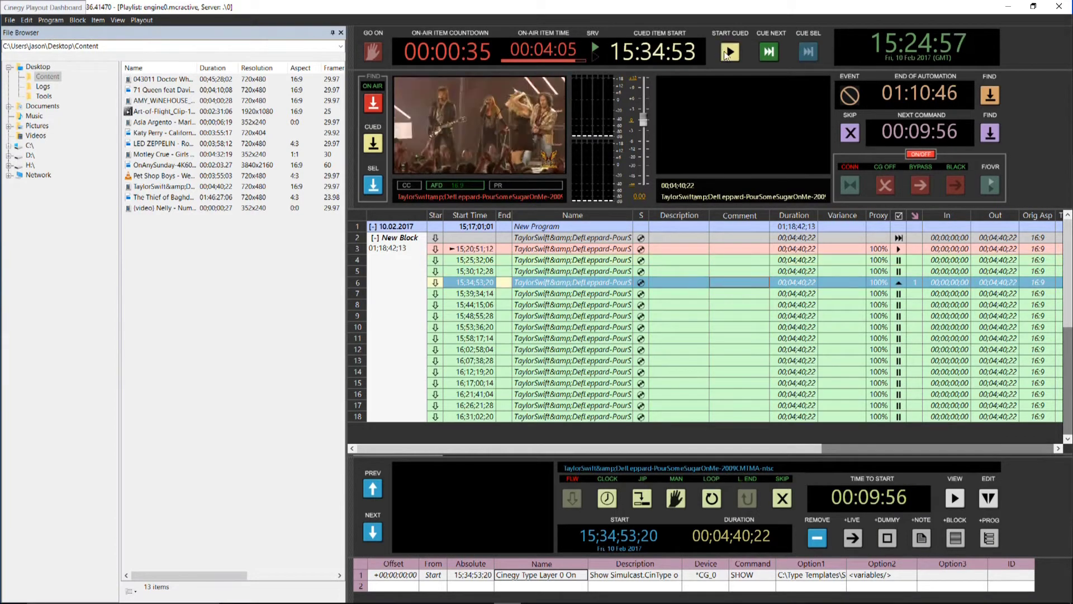
click(730, 52)
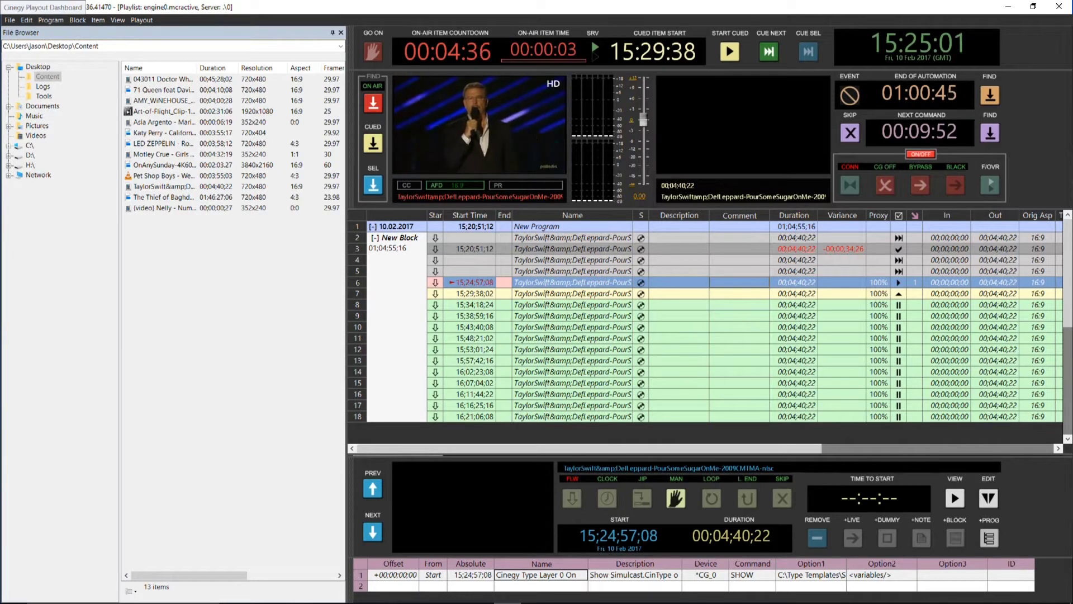
- Open the full-size HD output window from the playout output previews
mouse_move(535, 600)
click(534, 598)
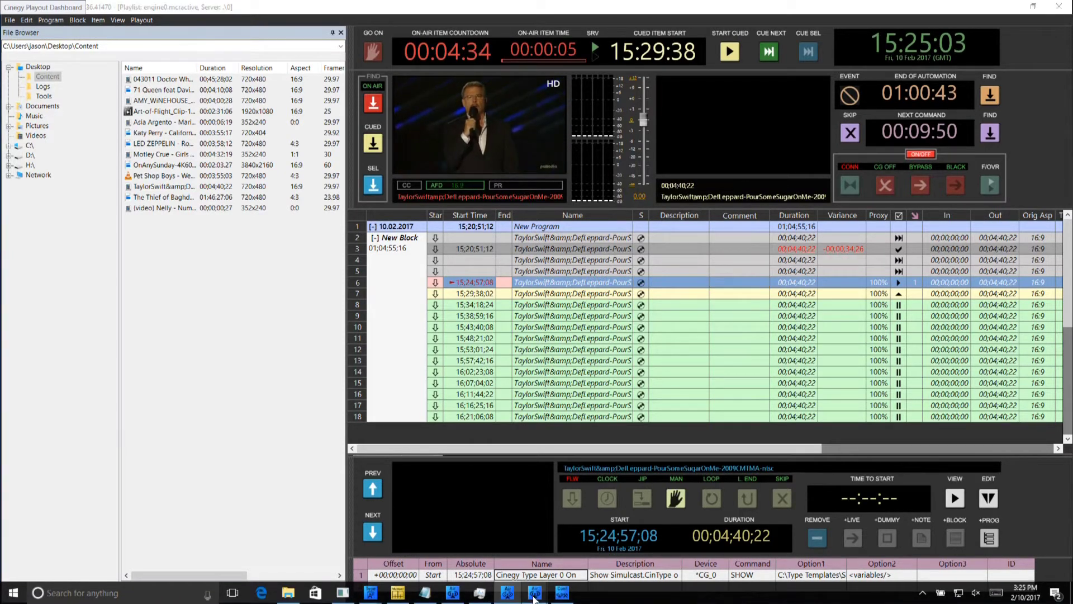
click(497, 546)
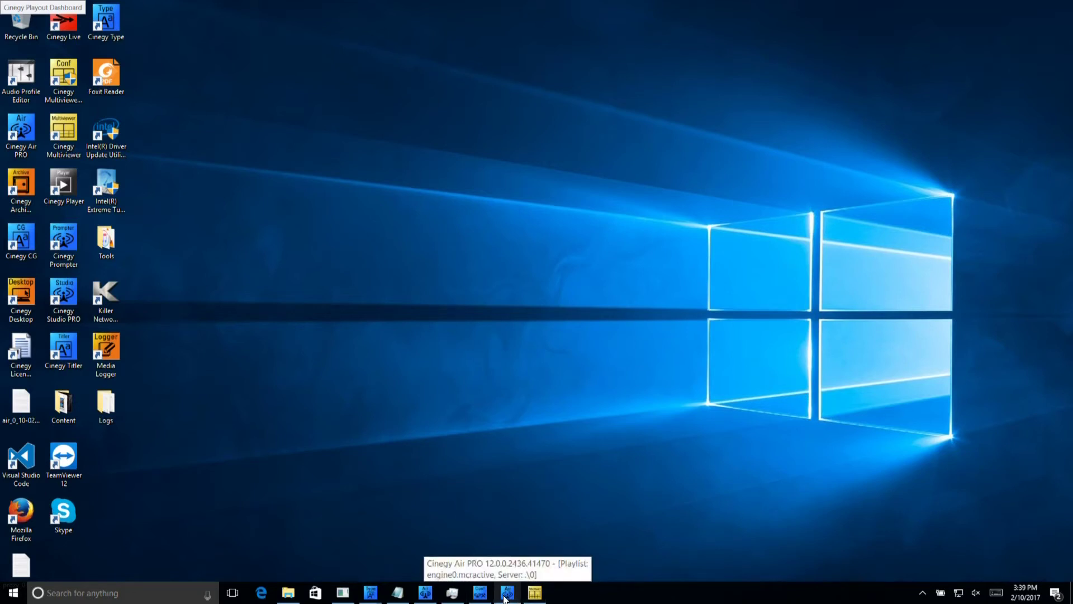
- Reconfirm instance 0's RTP/UDP Output with MPEG-2 video at 7000 kbit/s and save the configuration
click(479, 592)
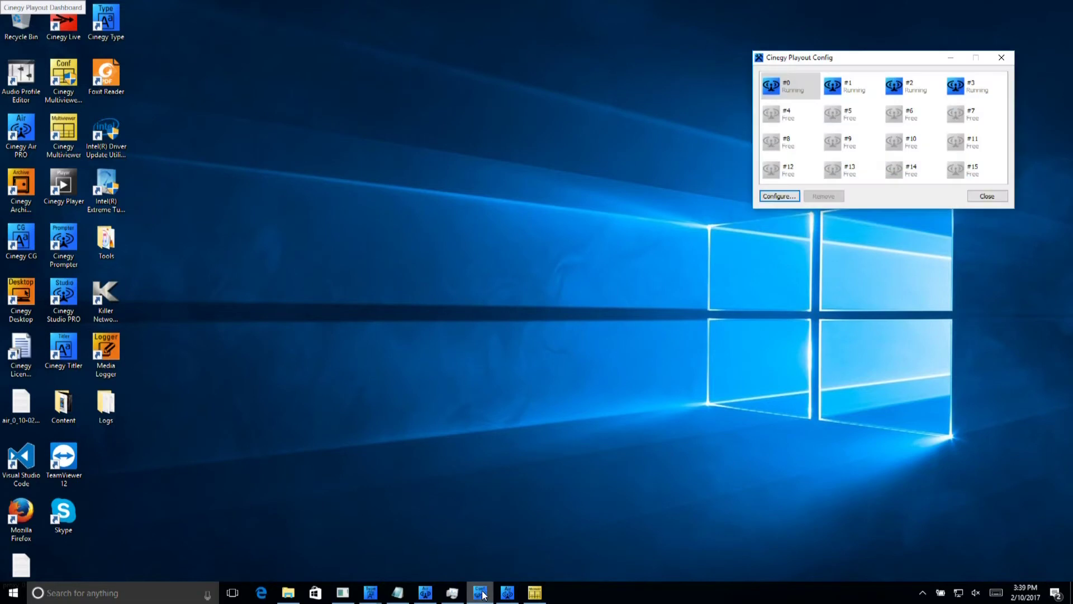
click(781, 196)
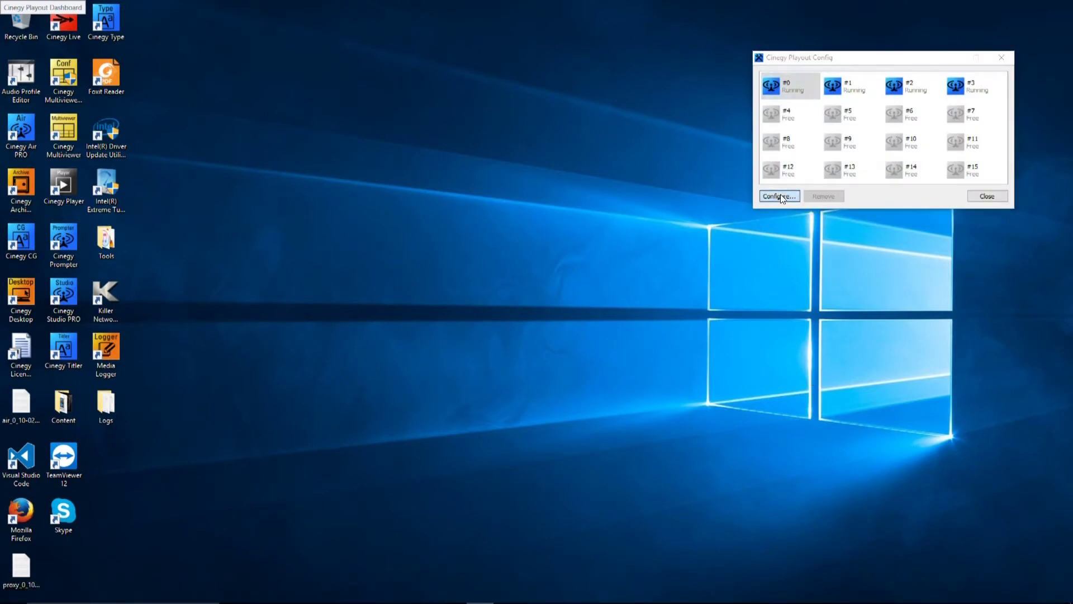
click(863, 35)
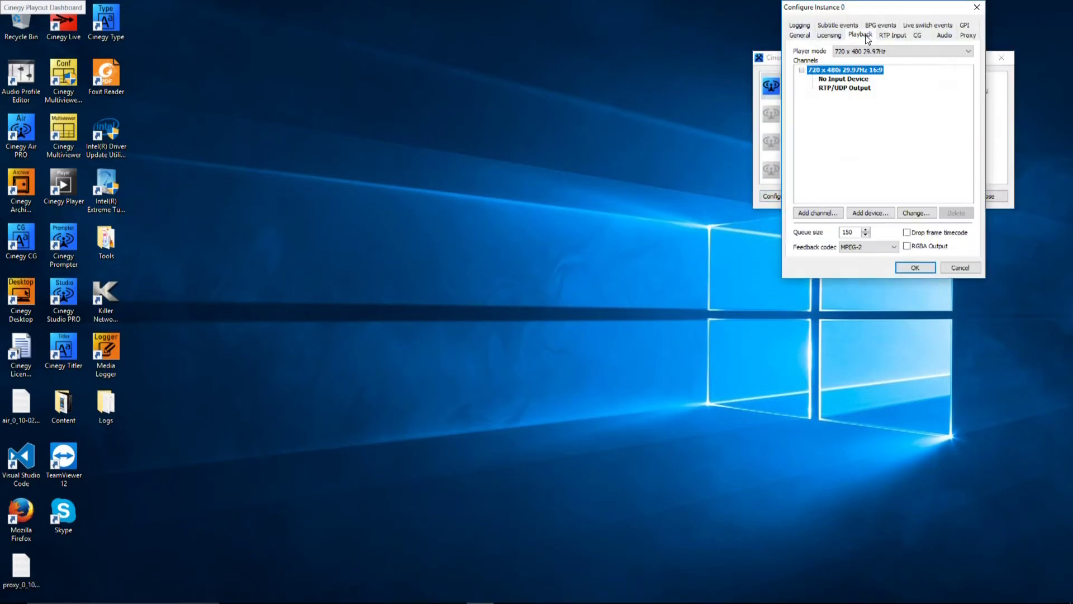
click(846, 90)
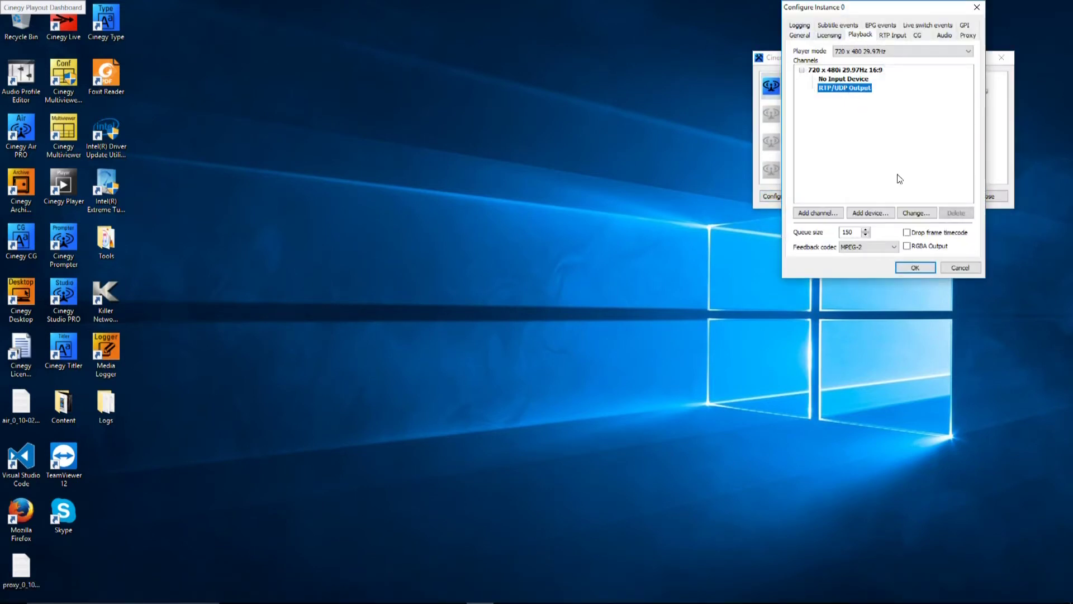
click(918, 212)
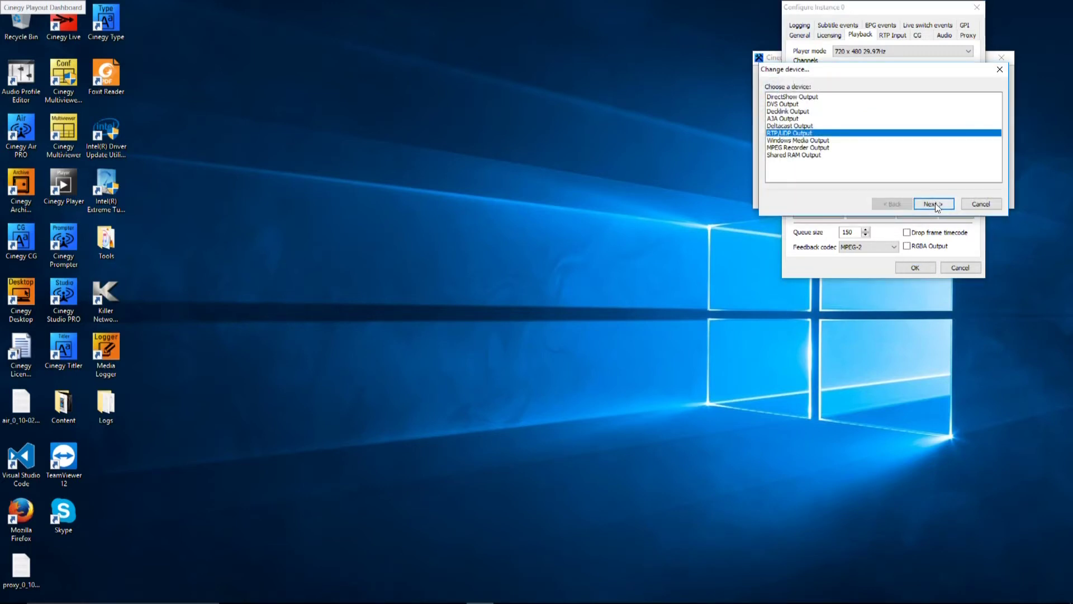
click(934, 204)
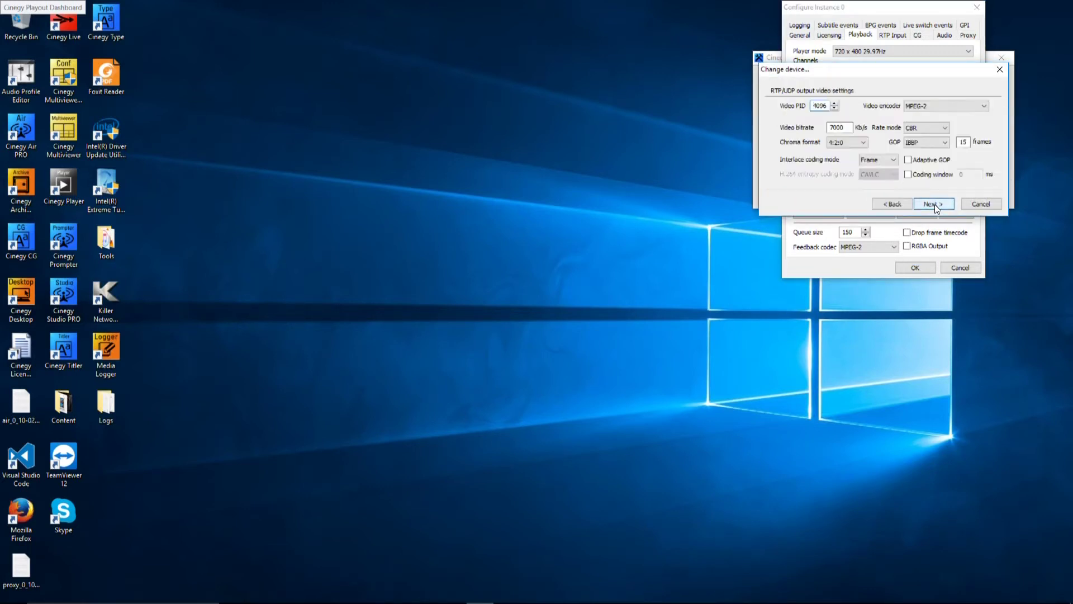
click(935, 203)
click(935, 203)
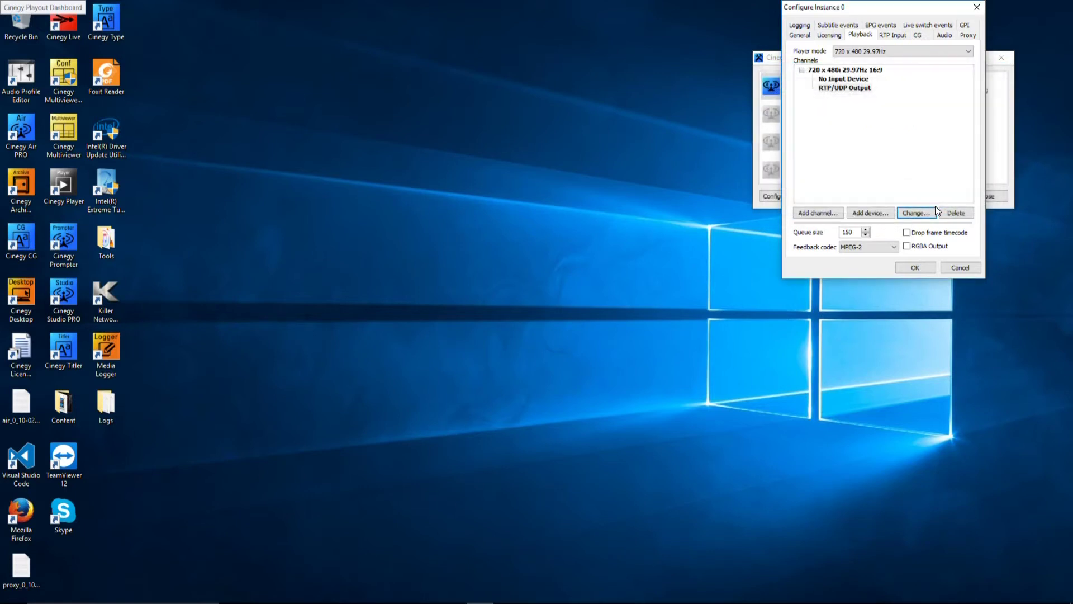
click(919, 268)
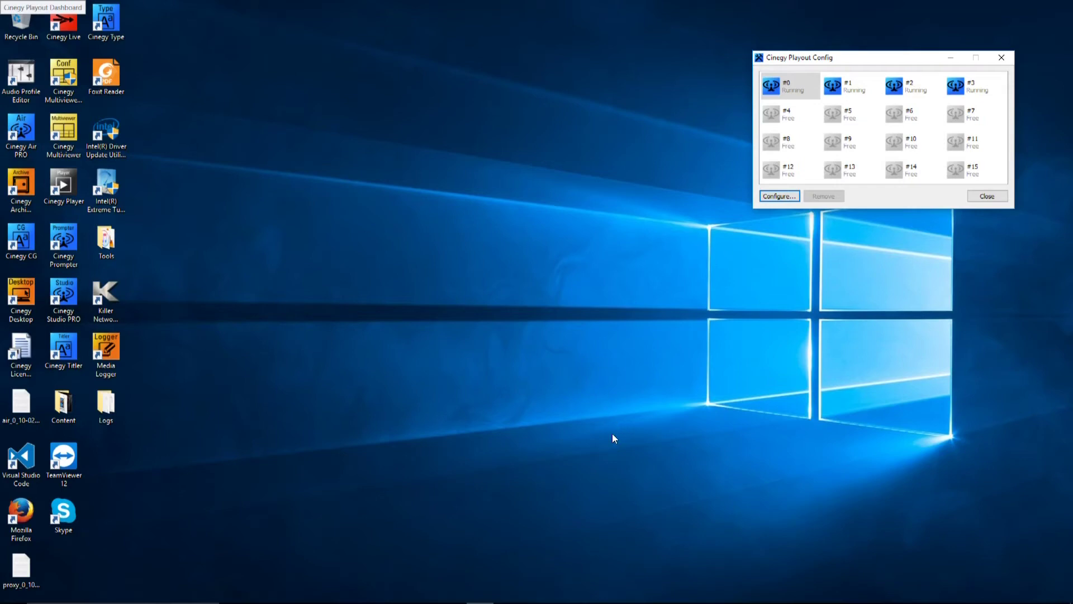
click(534, 596)
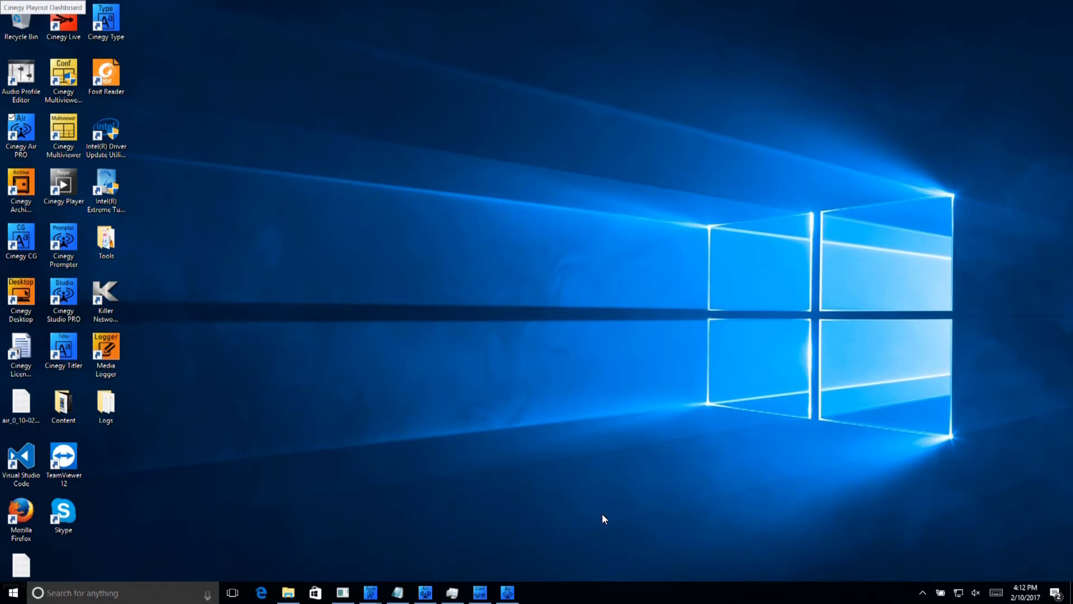
- Bring up Cinegy Air PRO to watch engine 0 play the SCTE-35 opt-out and return to Block 1
click(507, 593)
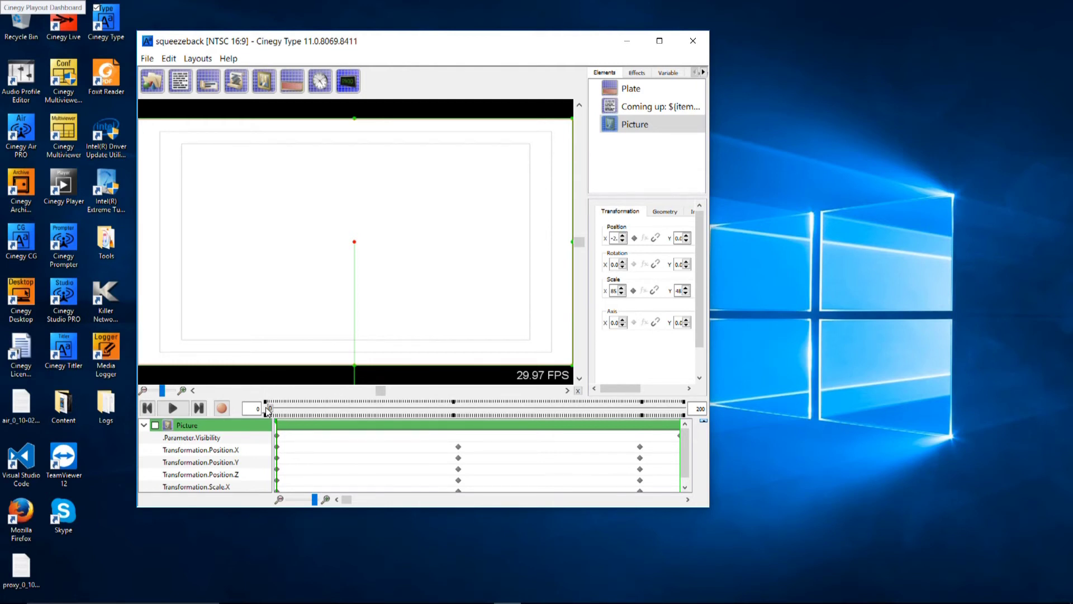
- Scrub the squeezeback template to frame 85, then minimise Cinegy Type
drag(266, 411, 646, 423)
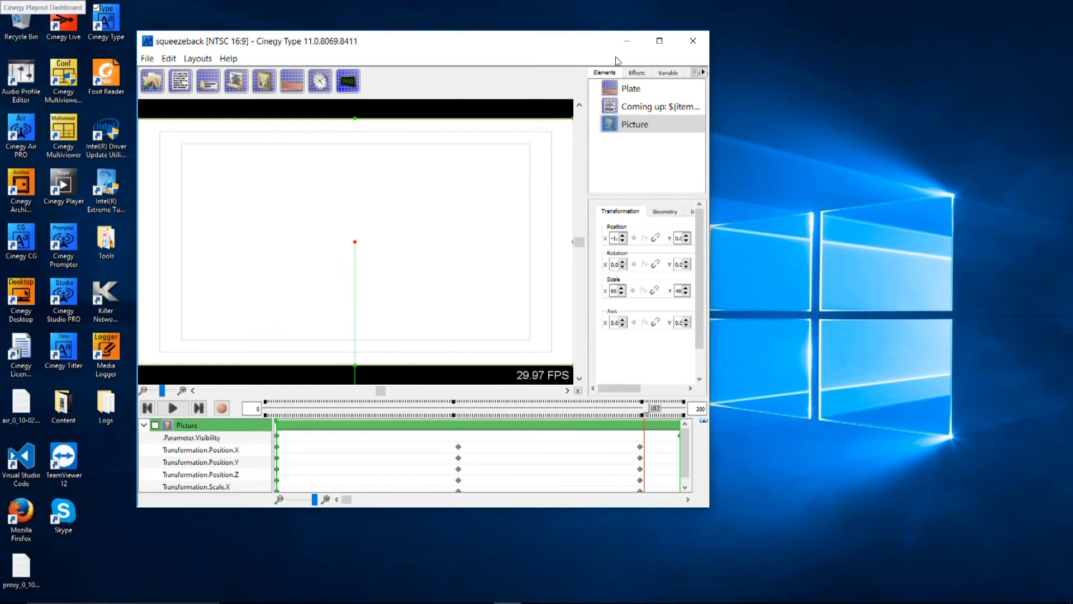
click(626, 40)
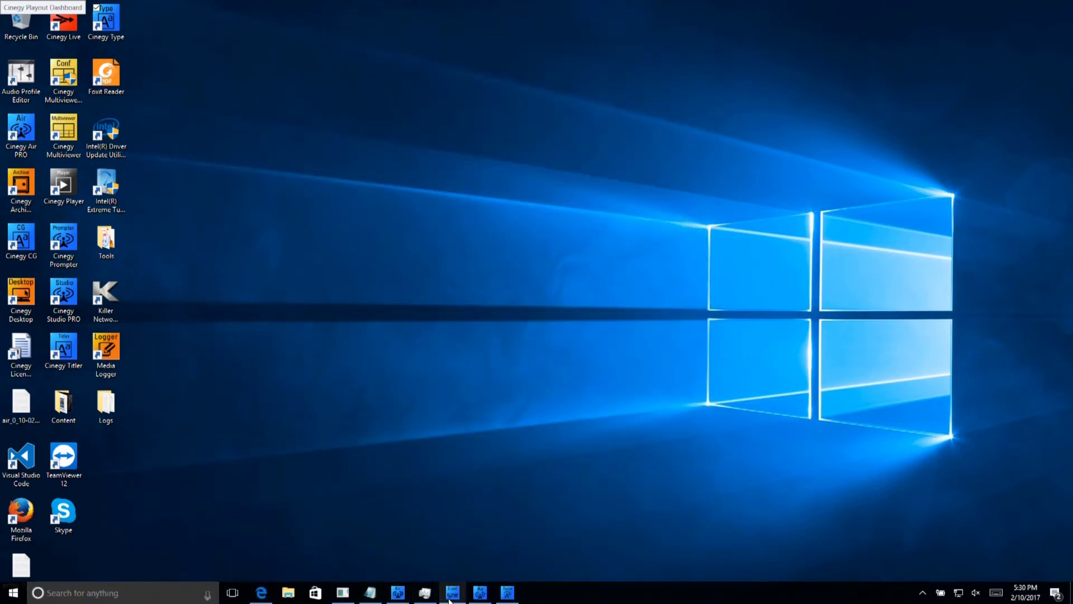
- Add a Cinegy Type Show Layer 0 secondary event using the squeezeback template to the cued Amy Winehouse item
click(480, 594)
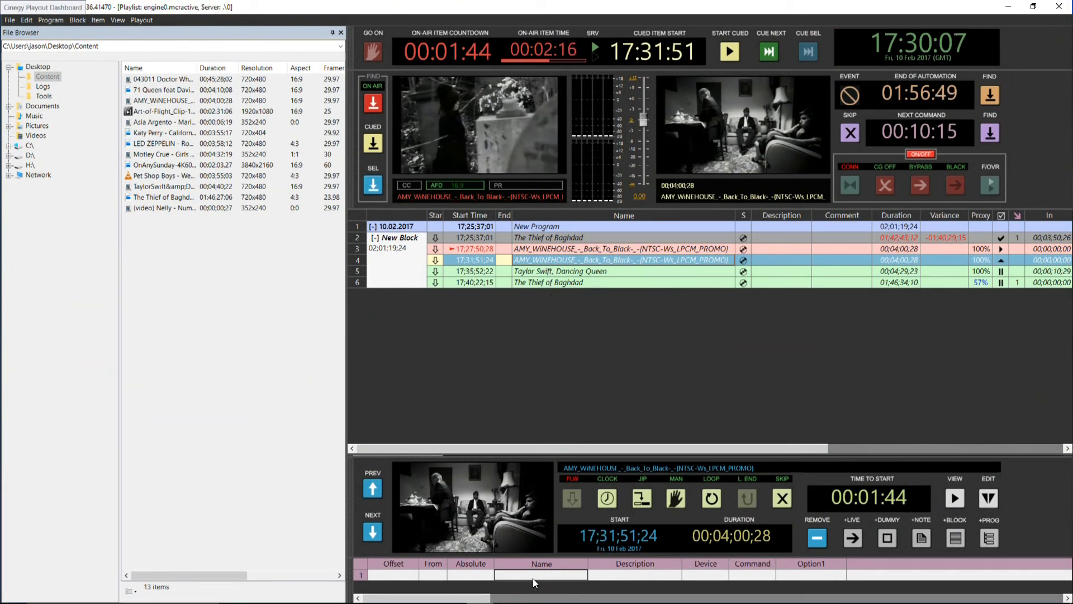
right_click(399, 580)
click(468, 578)
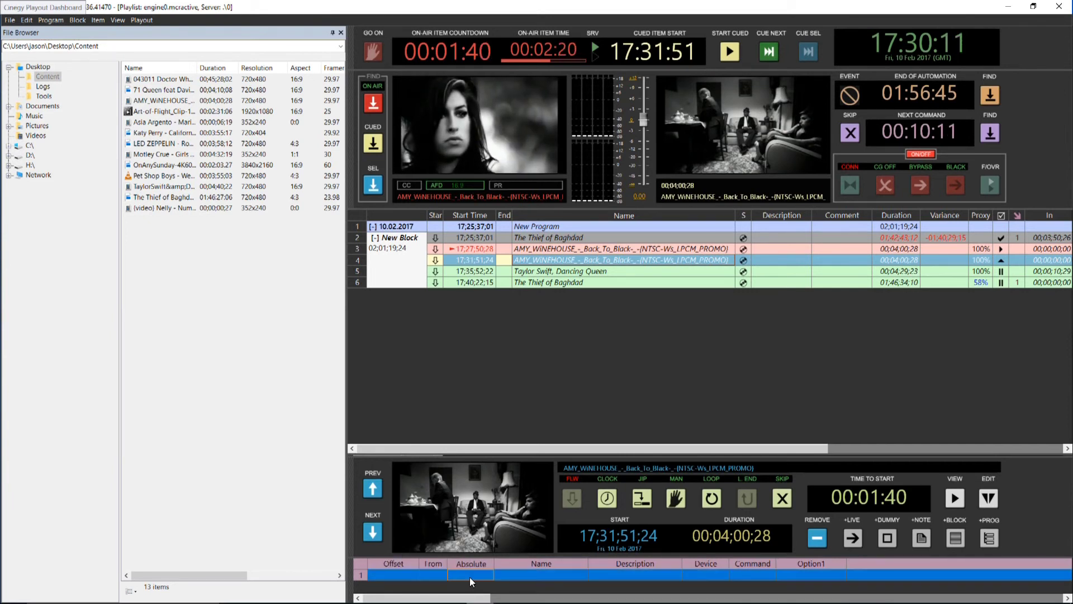
right_click(469, 580)
mouse_move(522, 450)
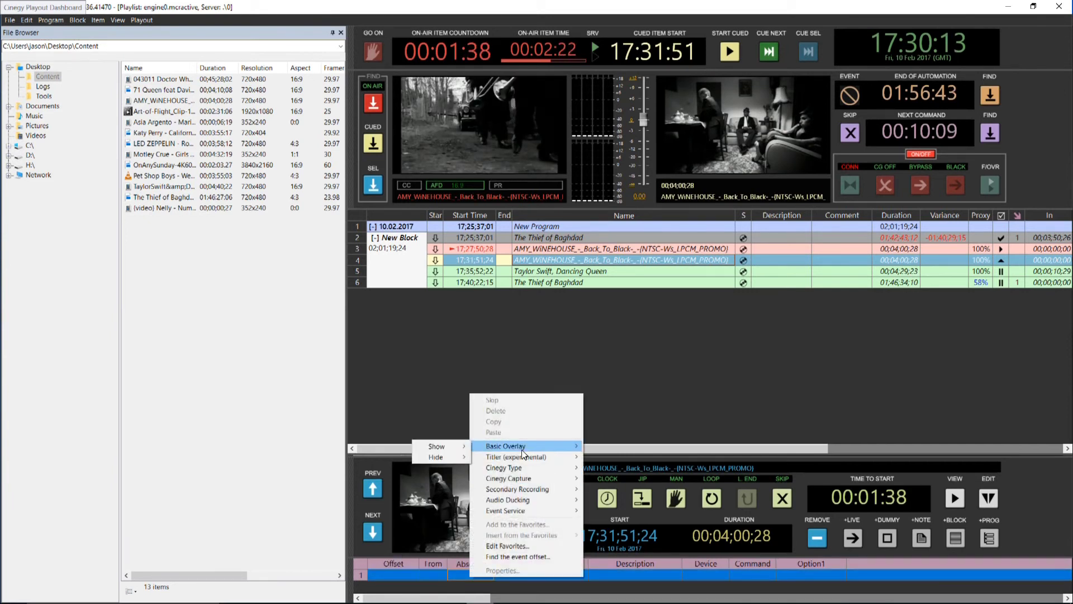
mouse_move(413, 467)
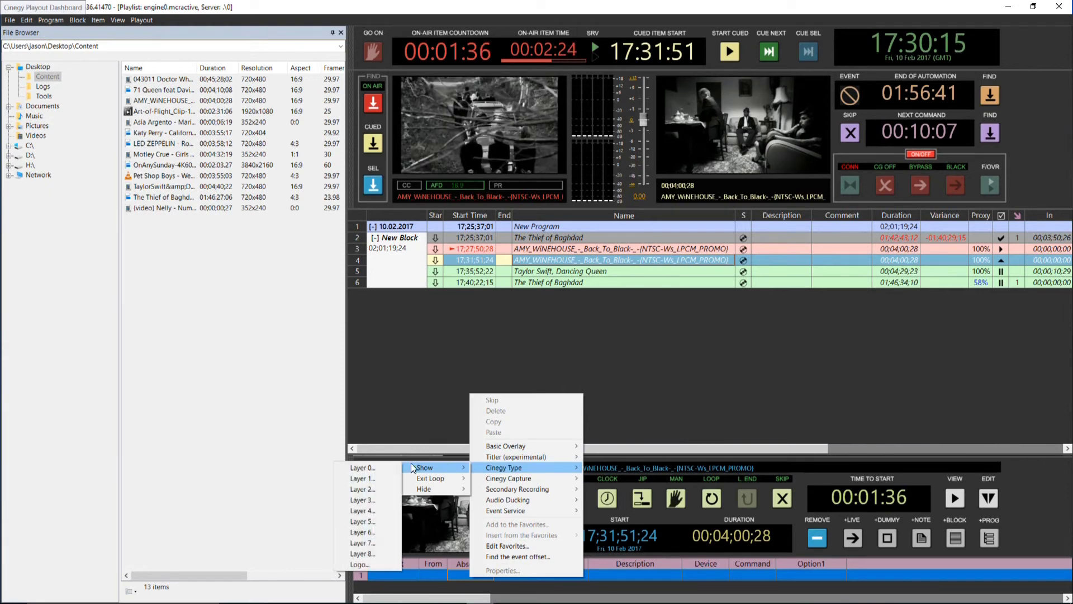
click(381, 465)
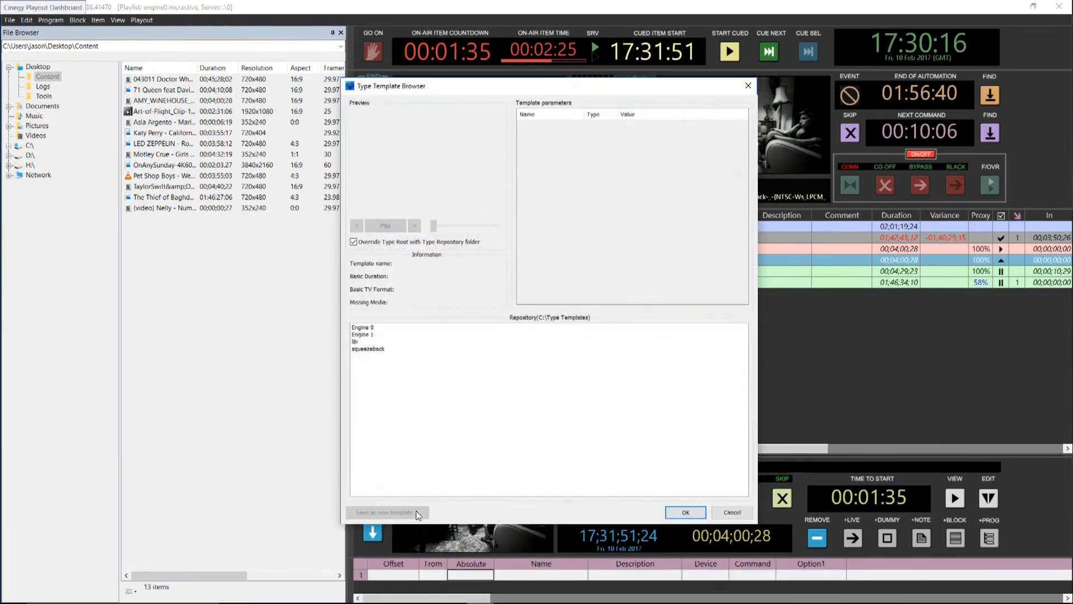
click(370, 348)
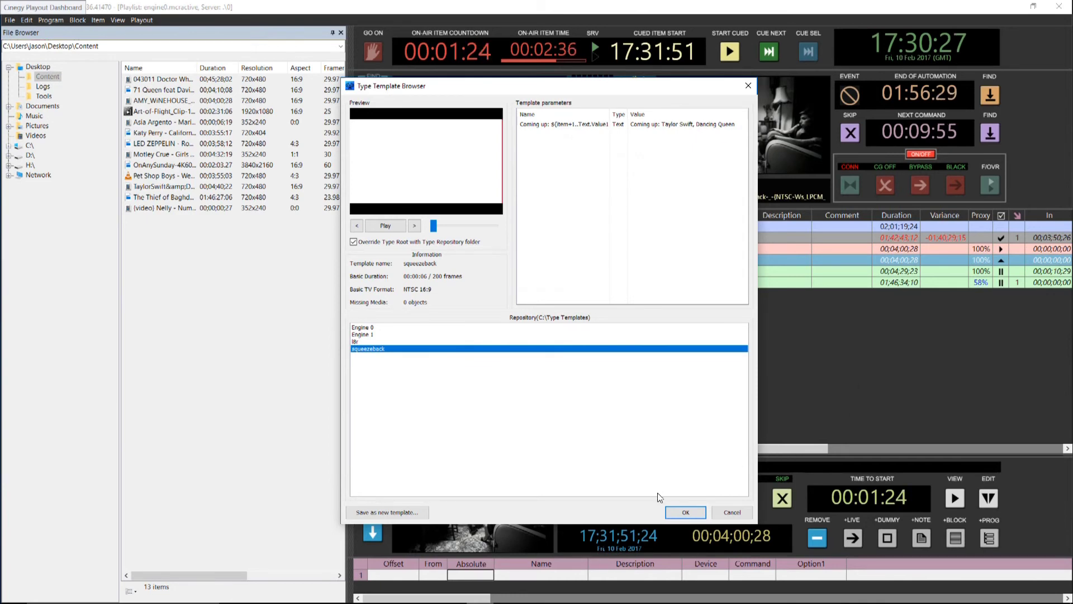
click(683, 512)
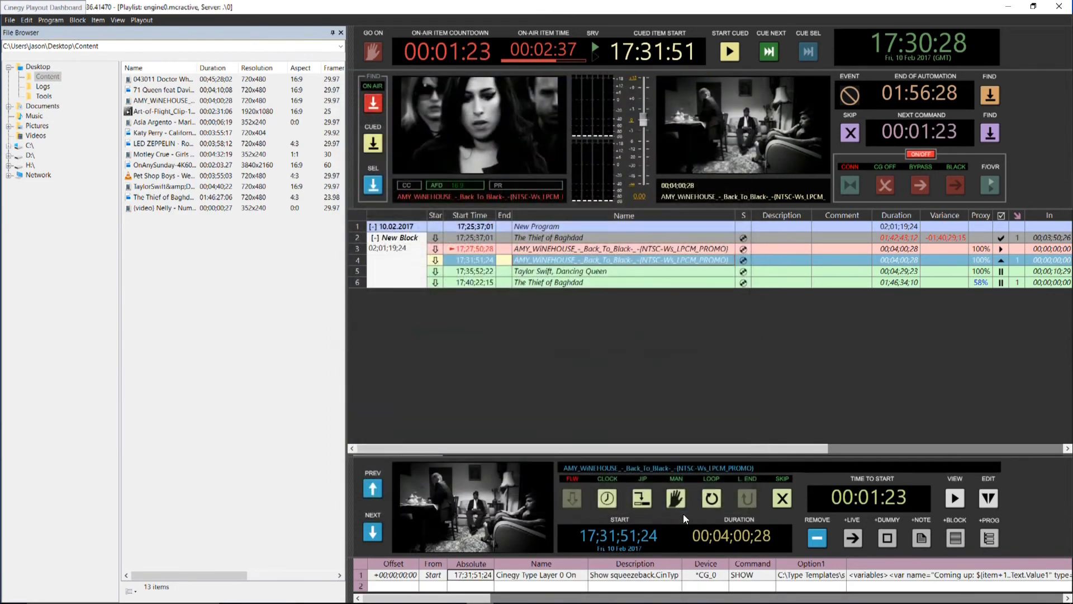
- Set the squeezeback event's offset to +00:00:05:00 and take the cued Amy Winehouse Back To Black promo to air
click(400, 574)
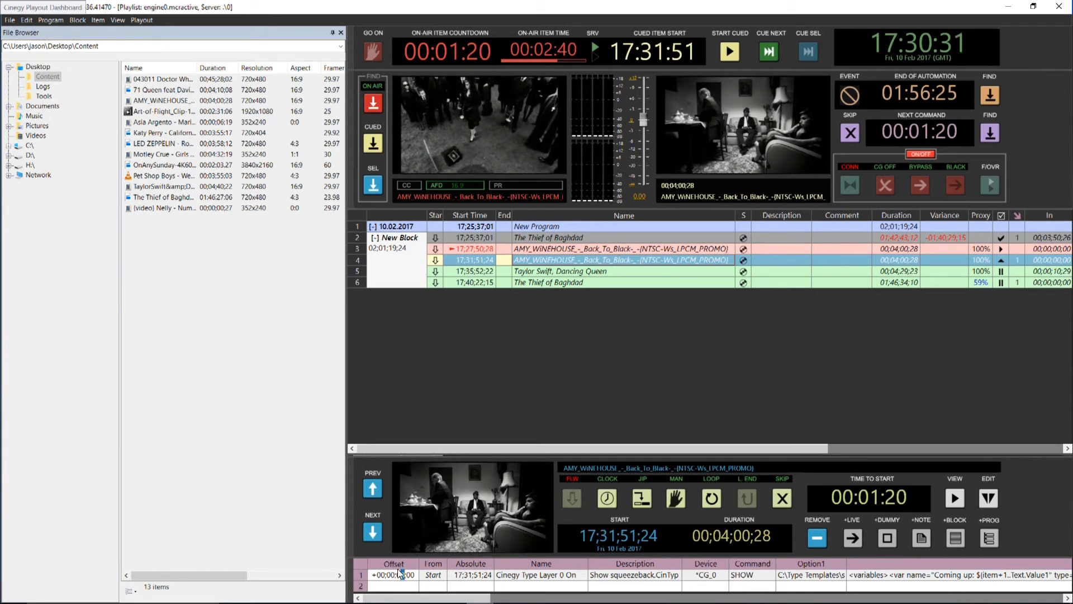
text(05)
key(Return)
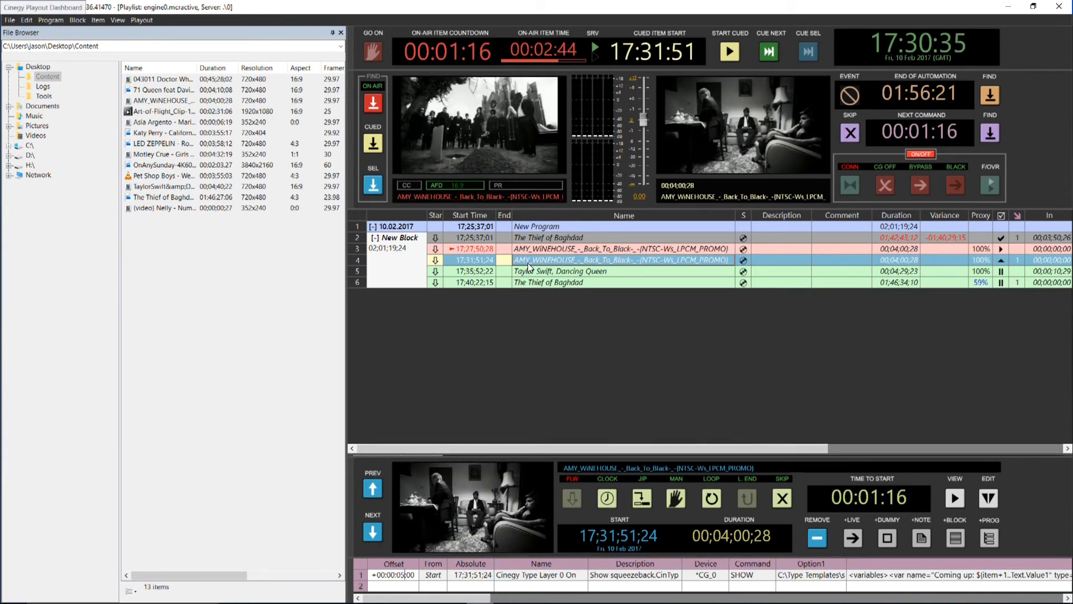
click(730, 52)
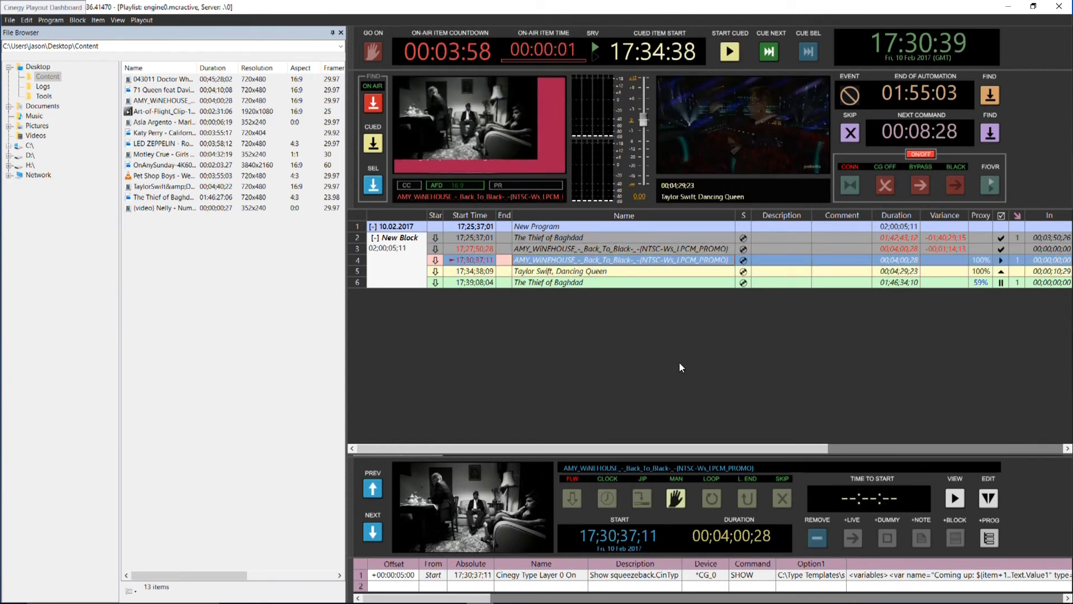